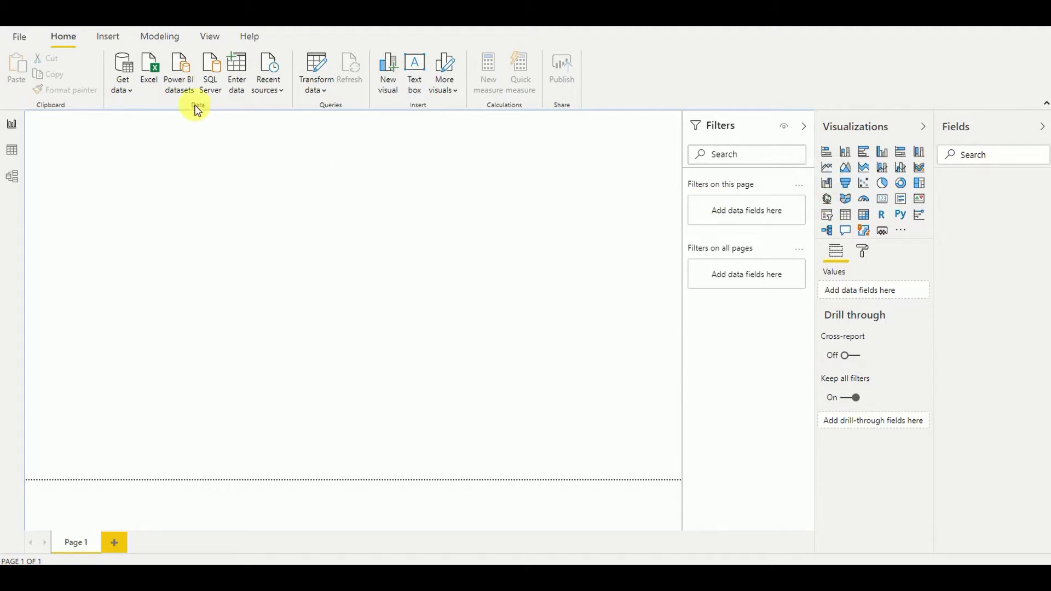
Step: Load Sheet1 of Vehicle_Profit.xlsx (32 rows) into the report
left_click(142, 66)
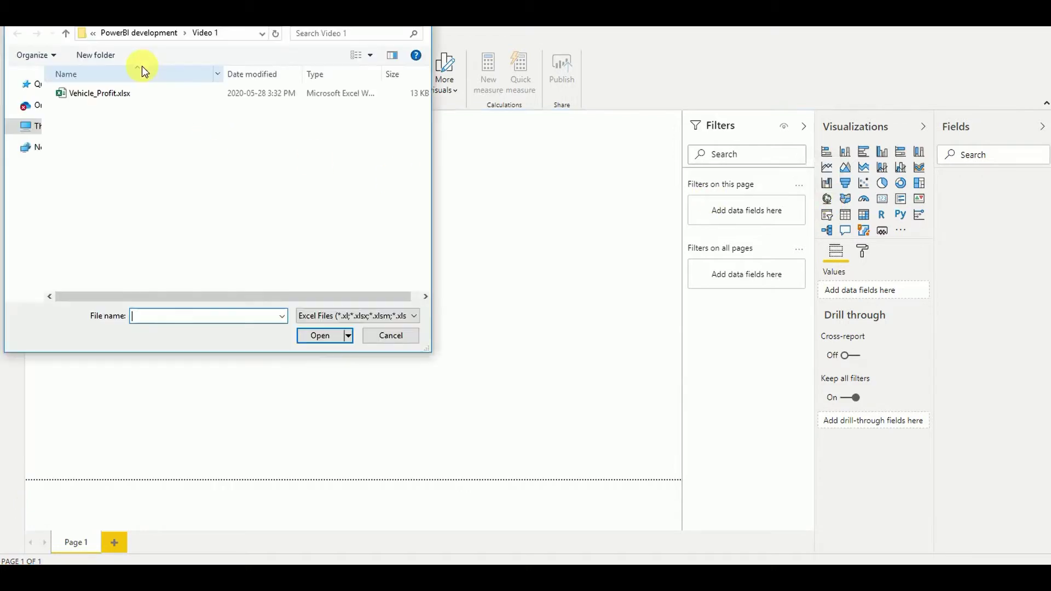
left_click(115, 95)
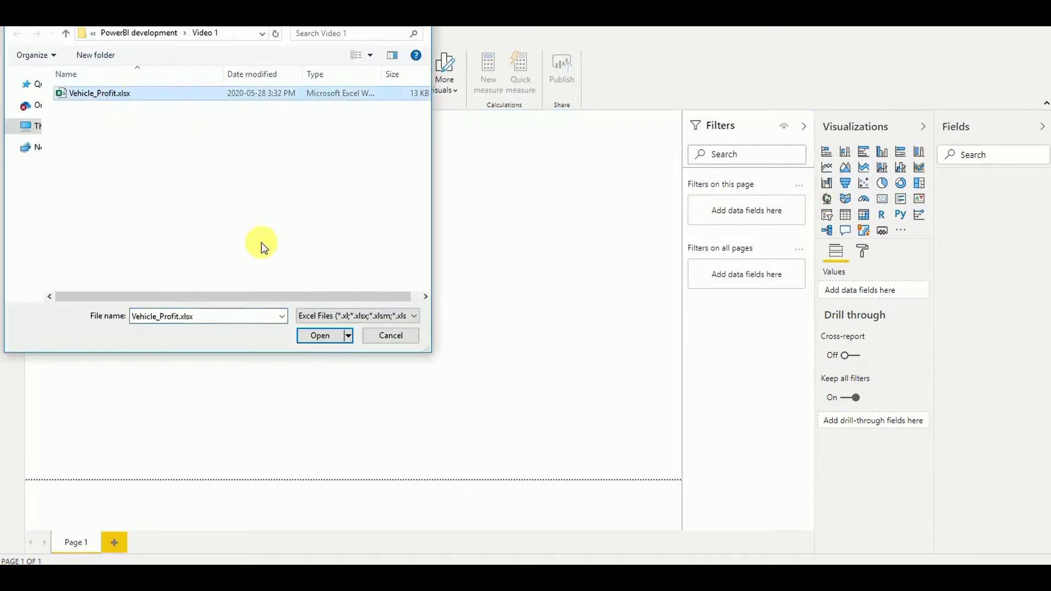
left_click(321, 336)
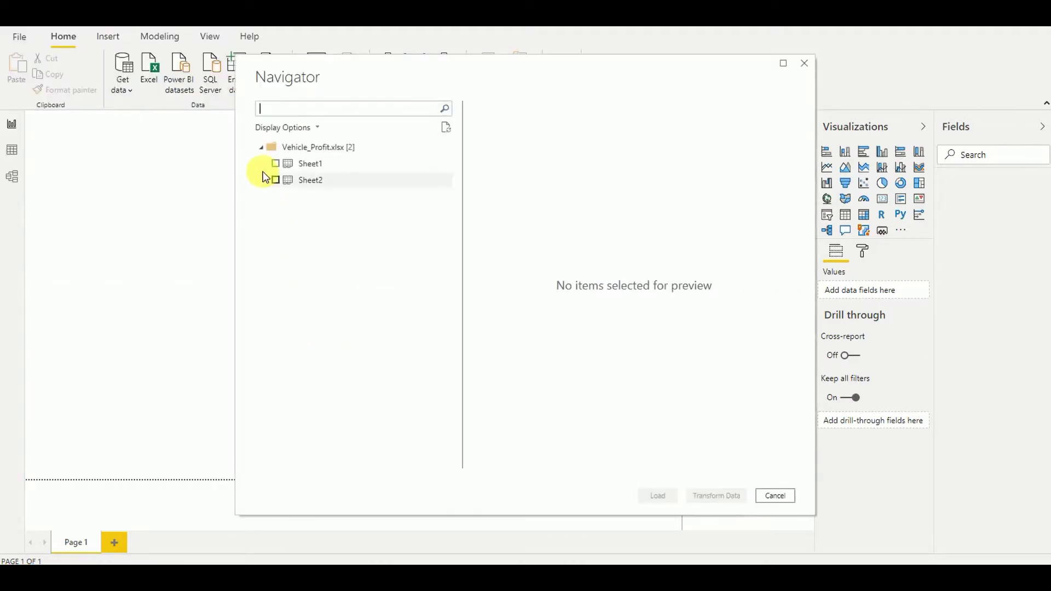
left_click(276, 164)
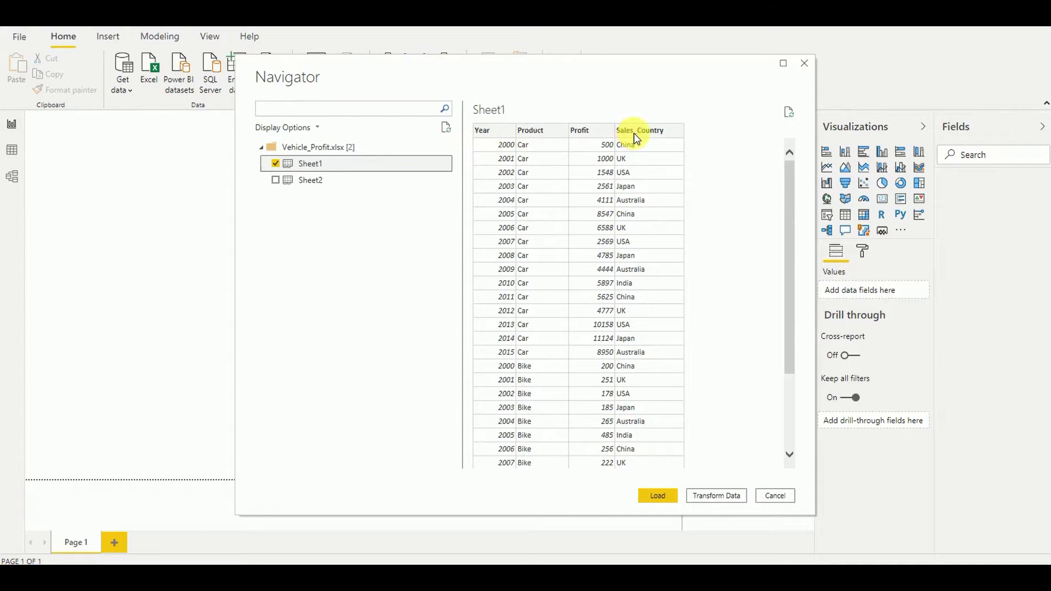
left_click(655, 497)
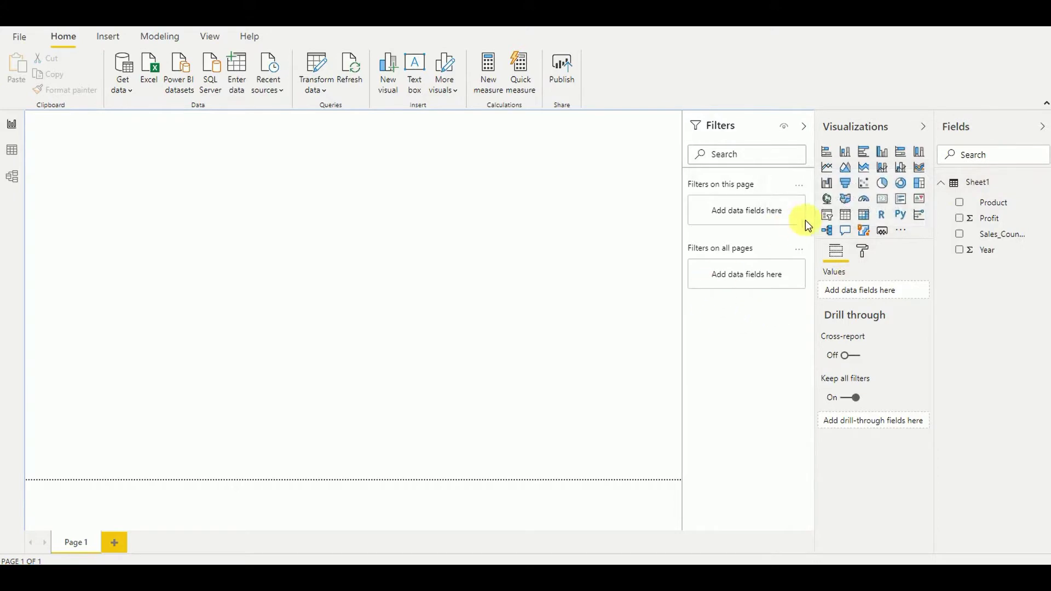
Step: Place a large map visual plotting Sales_Country bubbles sized by Profit
left_click(828, 200)
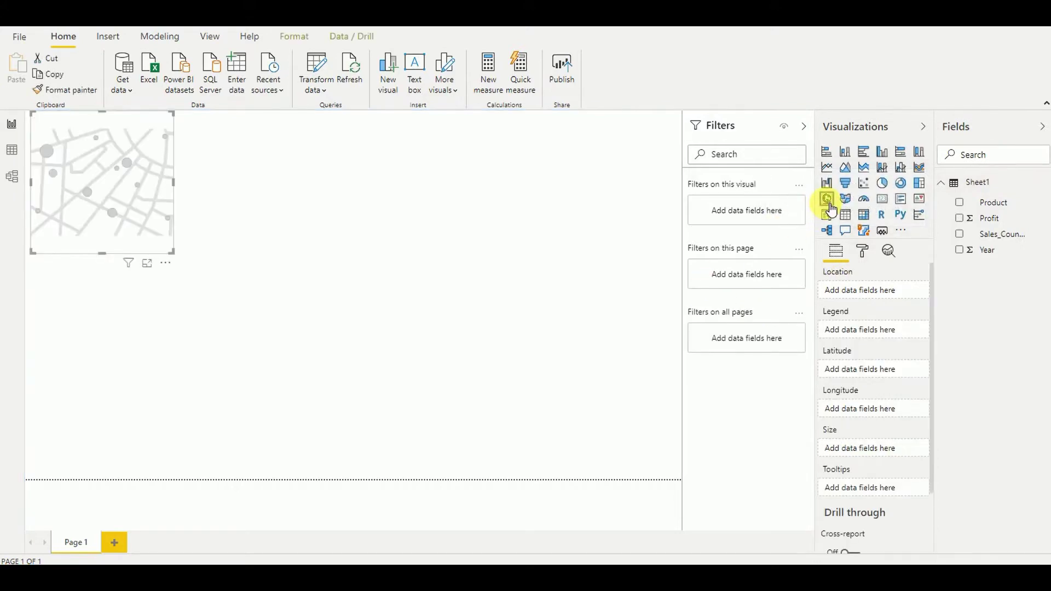
left_click_drag(150, 124, 289, 206)
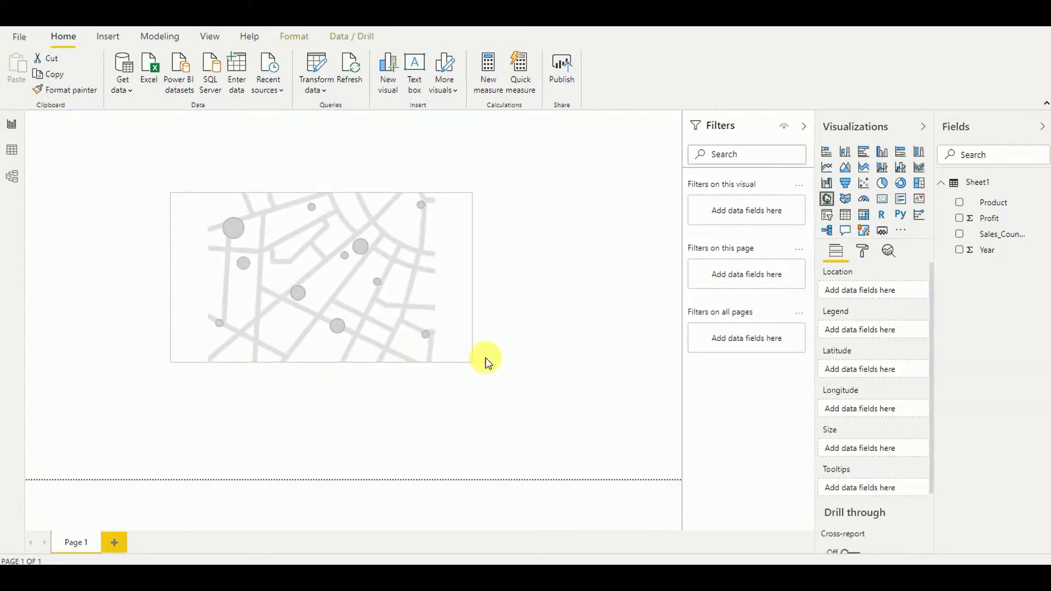
left_click_drag(316, 335, 657, 403)
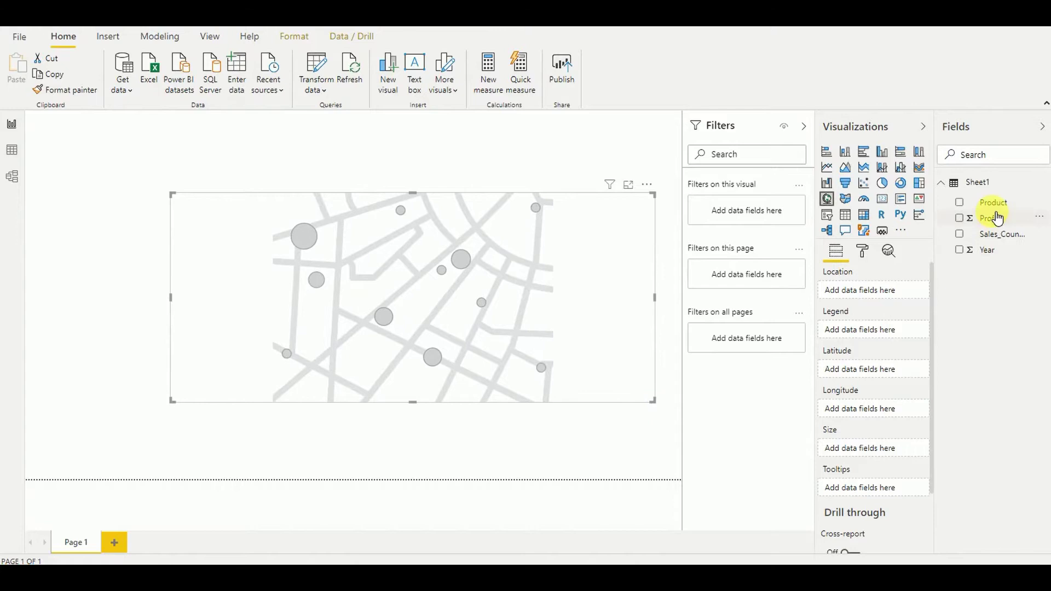
mouse_move(1001, 235)
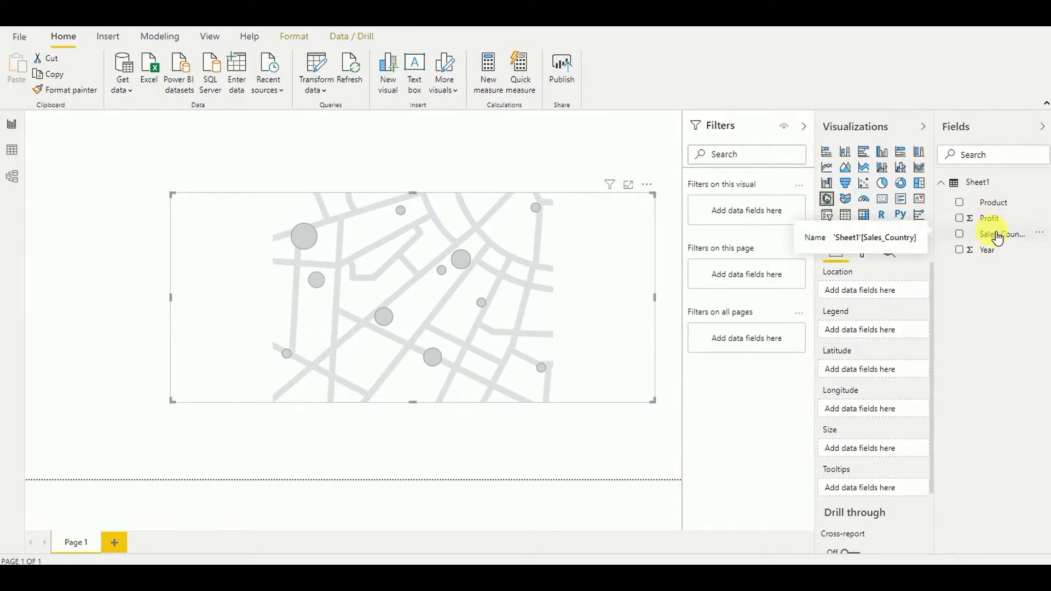
mouse_move(997, 238)
left_mouse_down()
mouse_move(781, 306)
mouse_move(515, 299)
left_mouse_up()
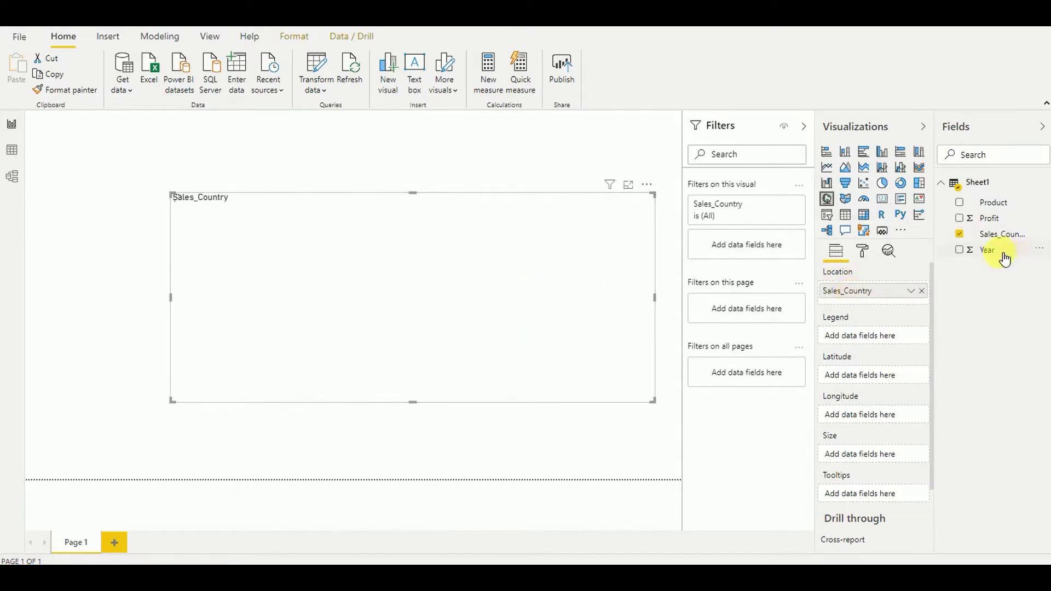
left_click_drag(1001, 230, 888, 463)
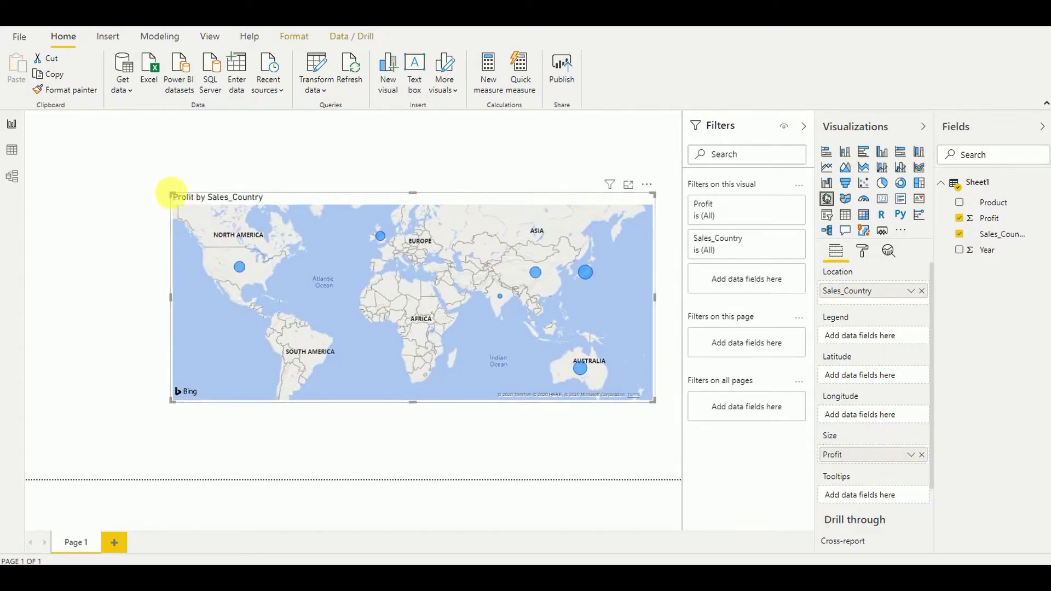
left_click_drag(172, 195, 66, 151)
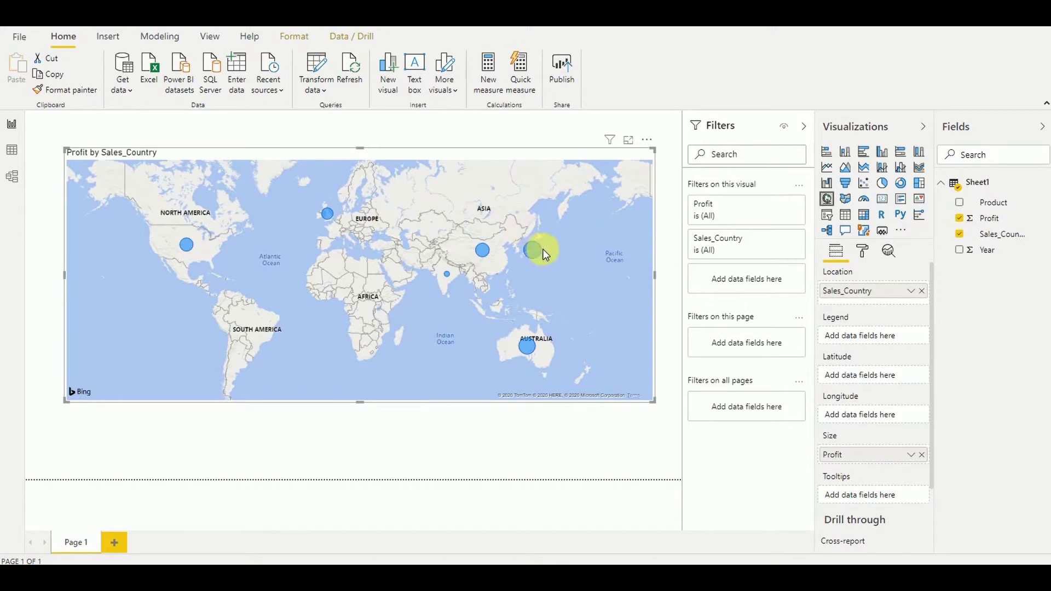
Step: Turn on the map's category labels and set its map theme to Aerial
left_click(863, 251)
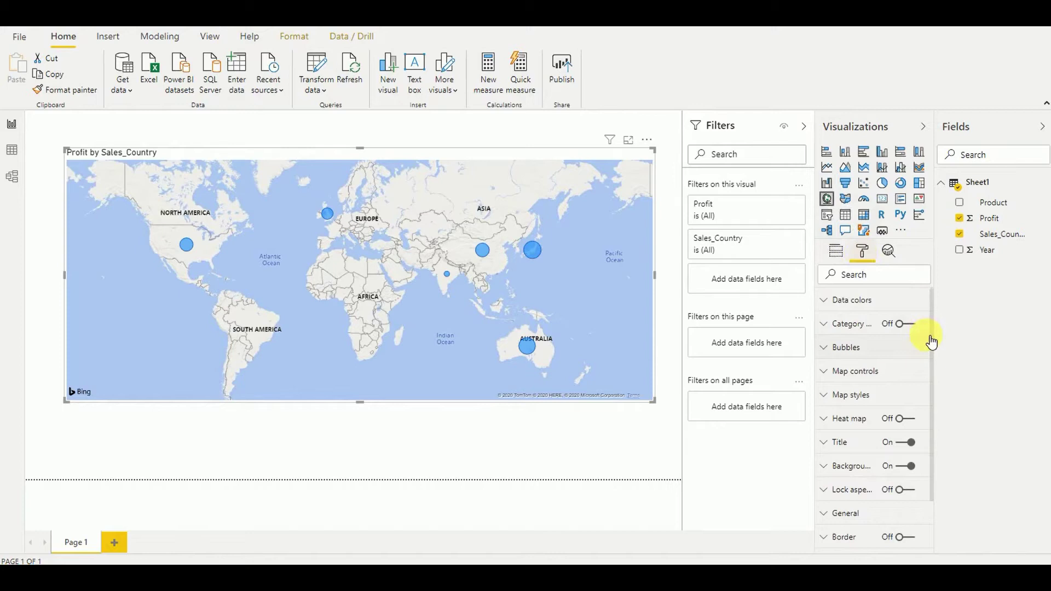
left_click(904, 327)
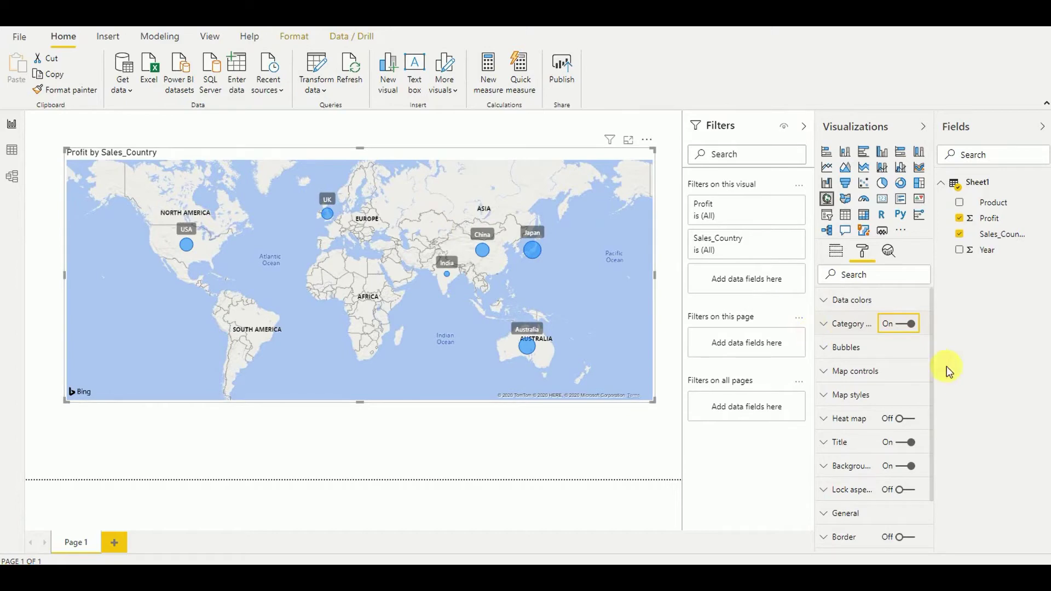
scroll(932, 374, "down", 1)
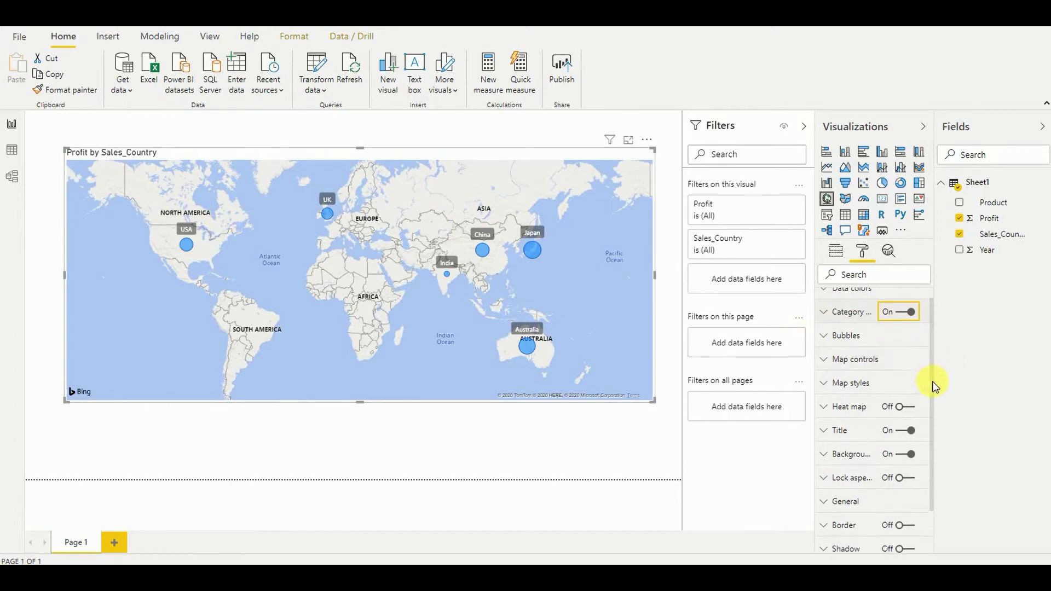
left_click(838, 375)
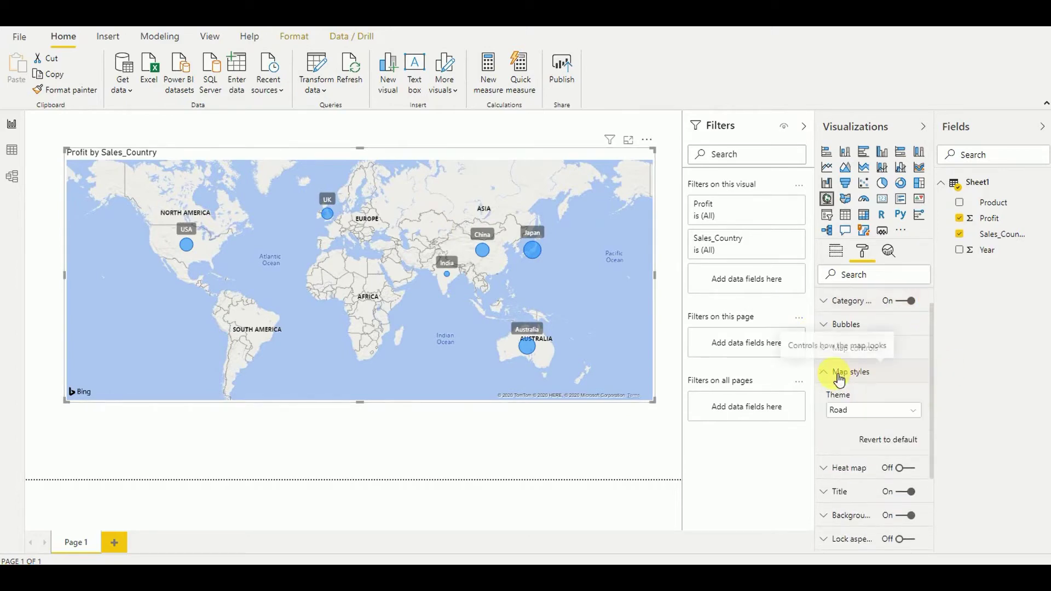
left_click(915, 413)
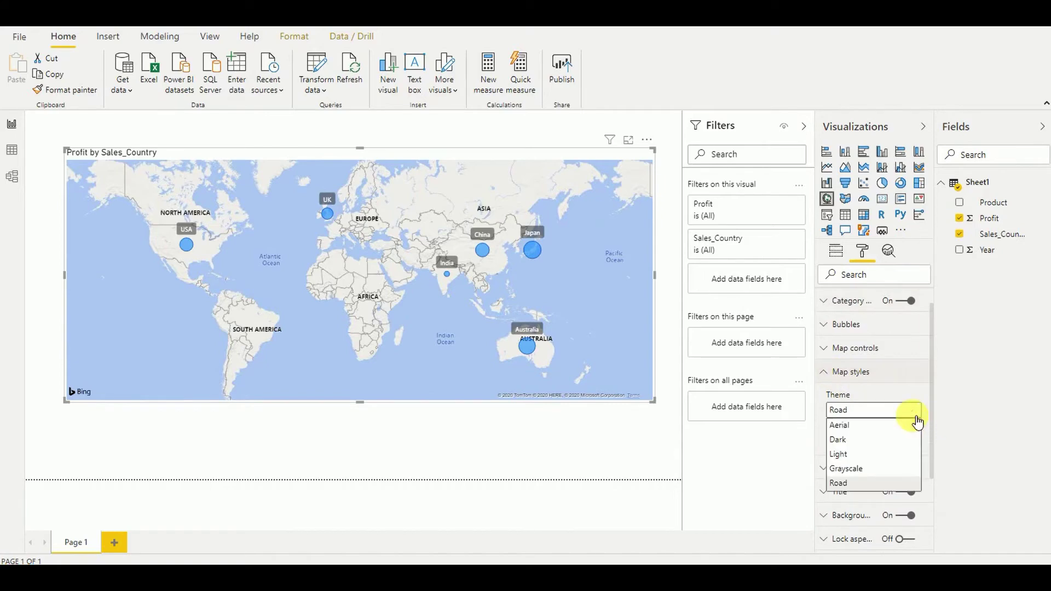
left_click(854, 425)
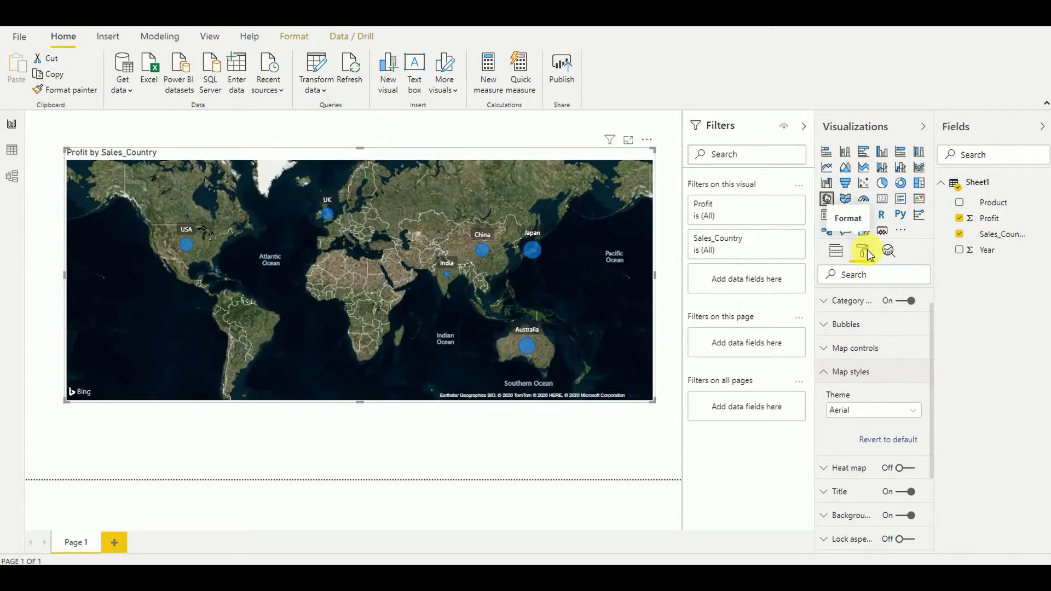
Step: Add Page 2, load Sheet2 of Vehicle_Profit.xlsx, and expand Sheet2 in the Fields pane
left_click(121, 543)
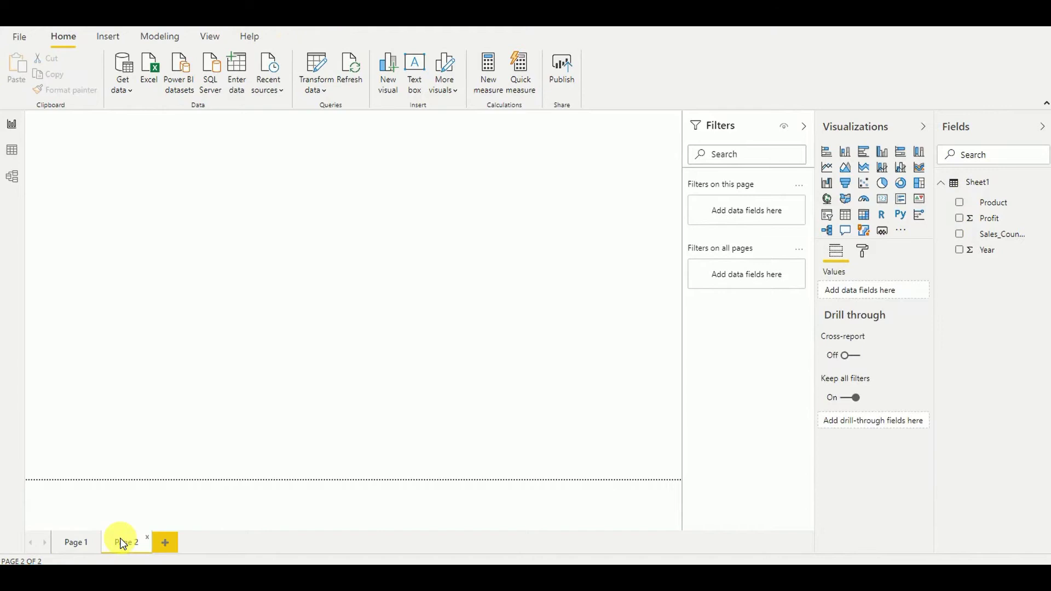
left_click(147, 75)
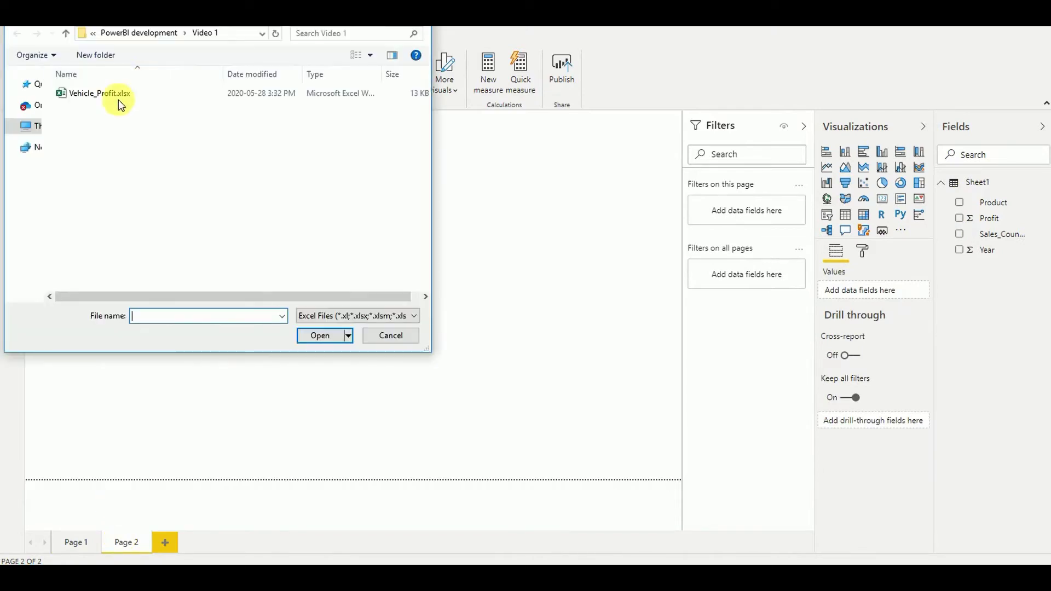
left_click(112, 94)
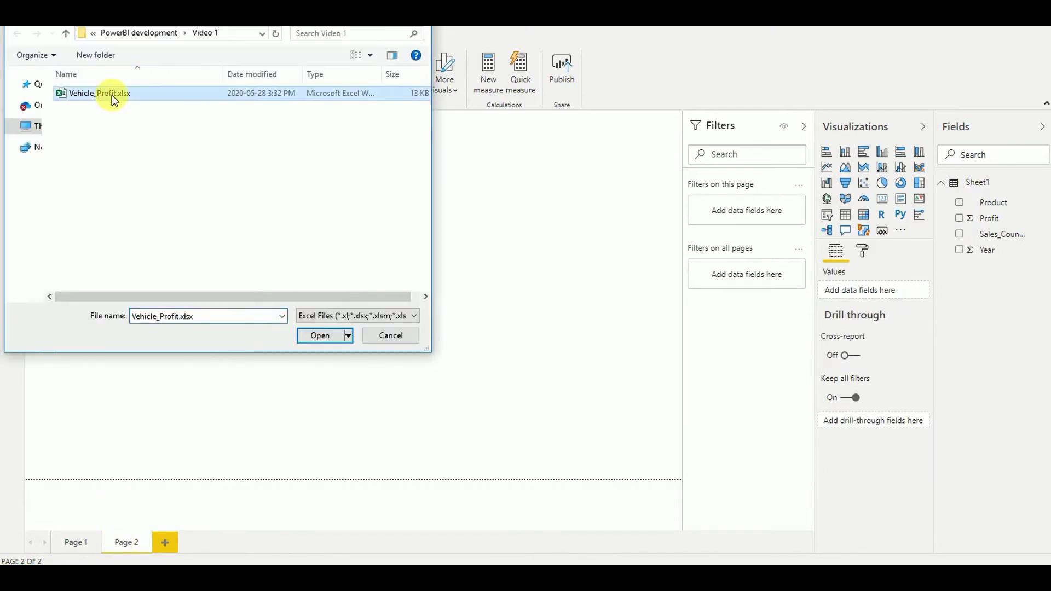
left_click(316, 333)
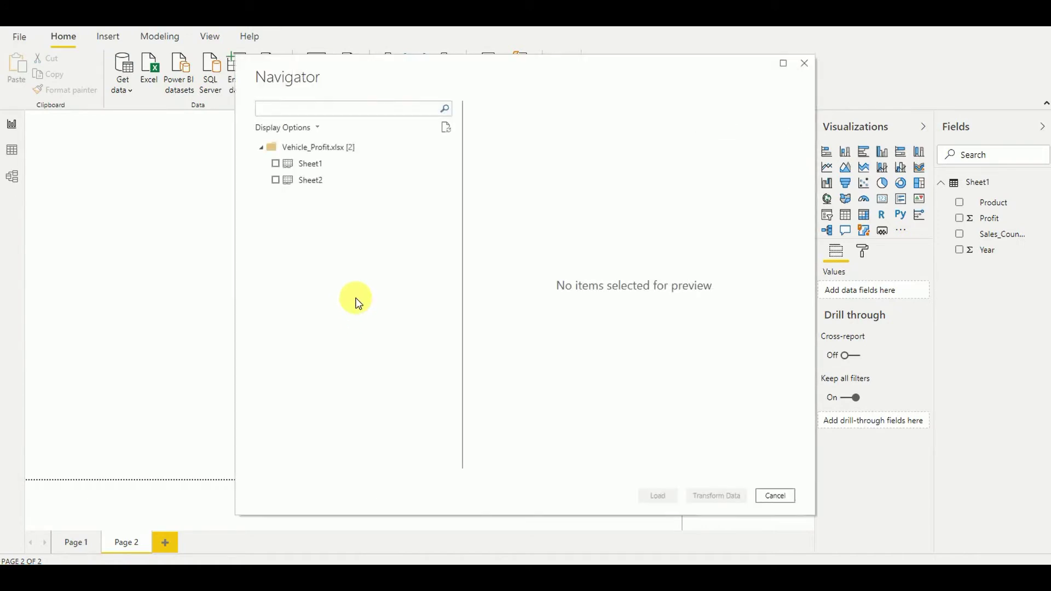
left_click(275, 181)
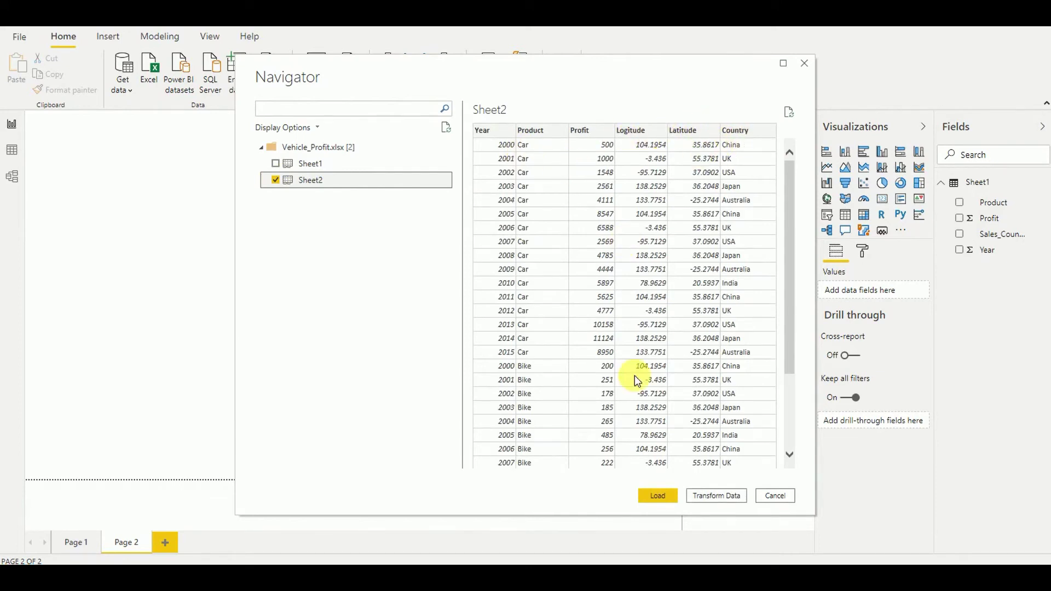
left_click(664, 497)
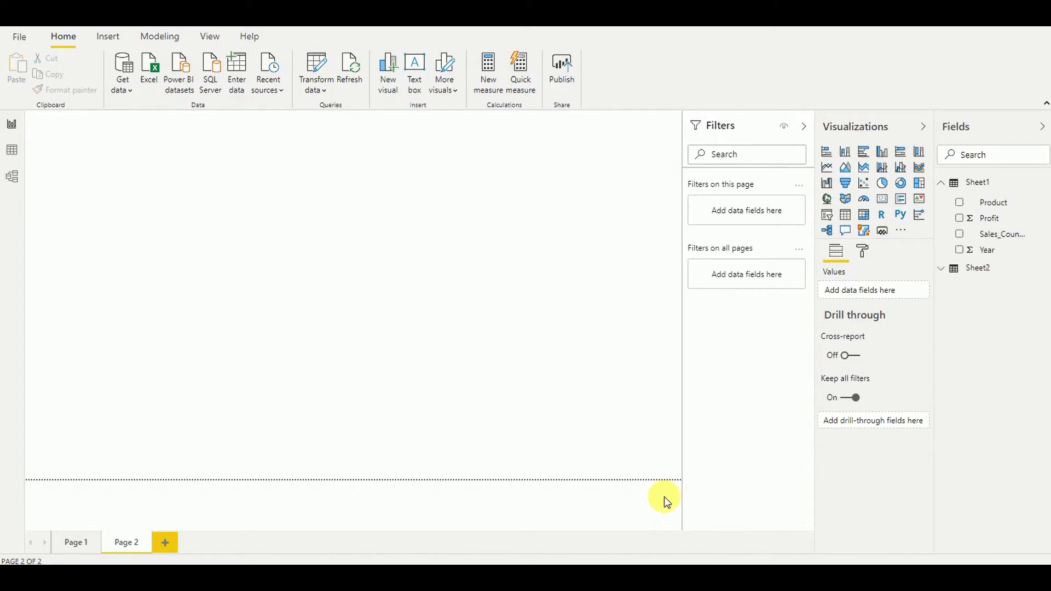
left_click(949, 191)
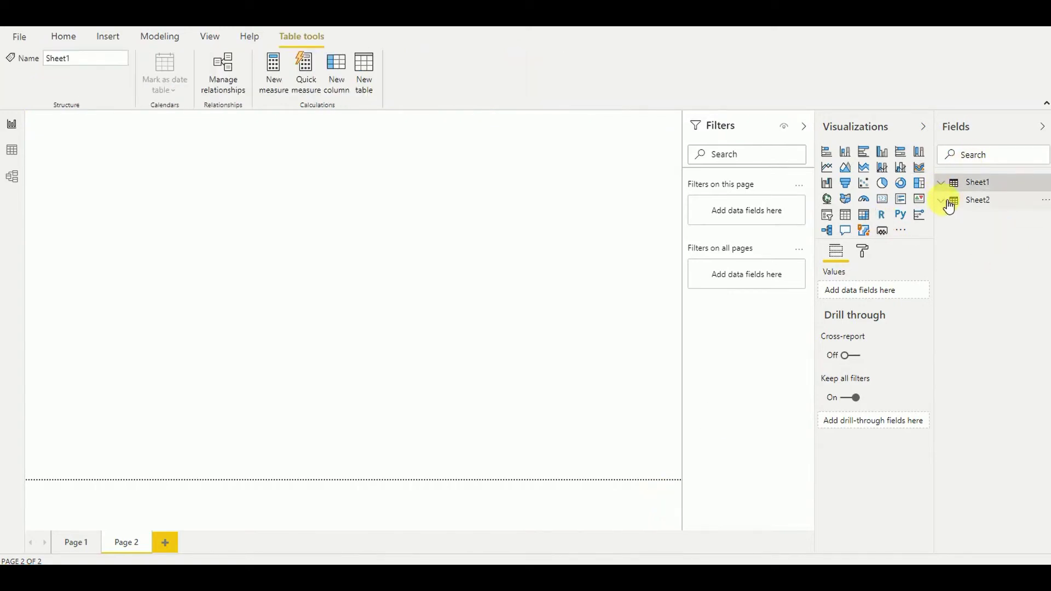
left_click(949, 202)
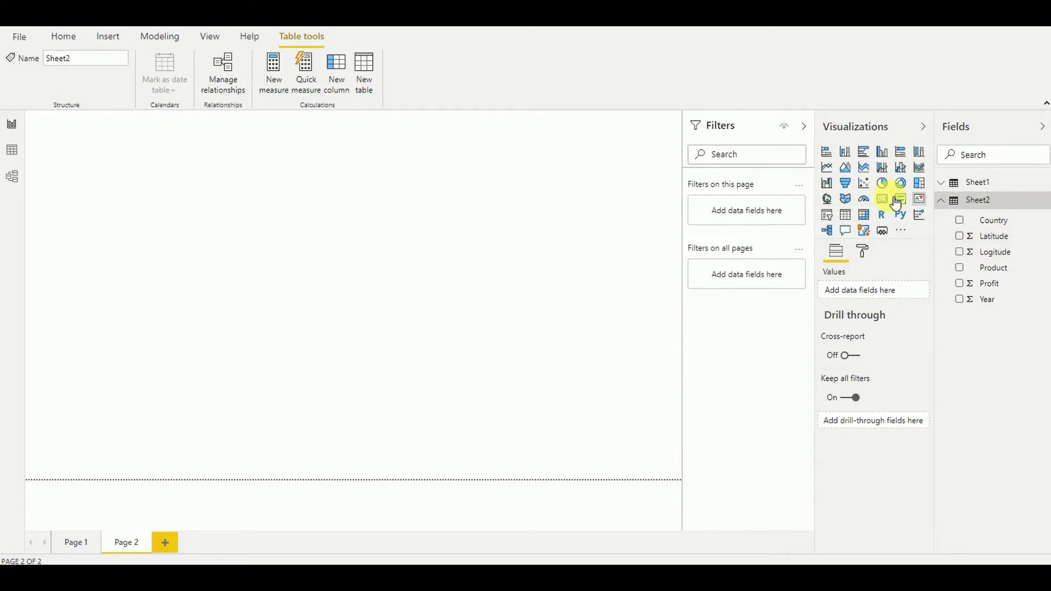
Step: Add a map visual to Page 2, centre it, and enlarge it into a wide rectangle
left_click(828, 199)
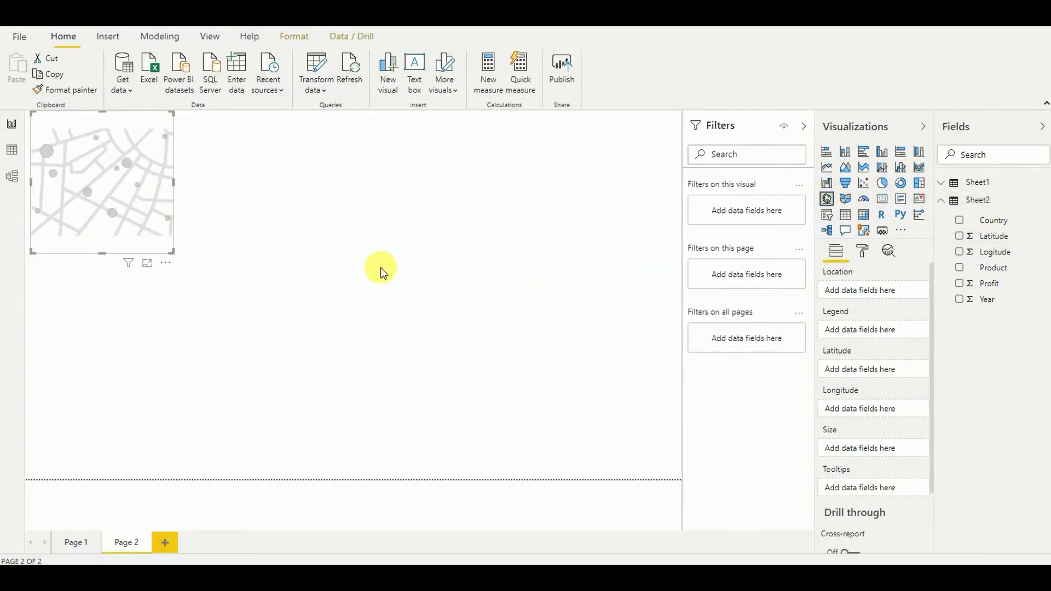
left_click_drag(123, 145, 309, 217)
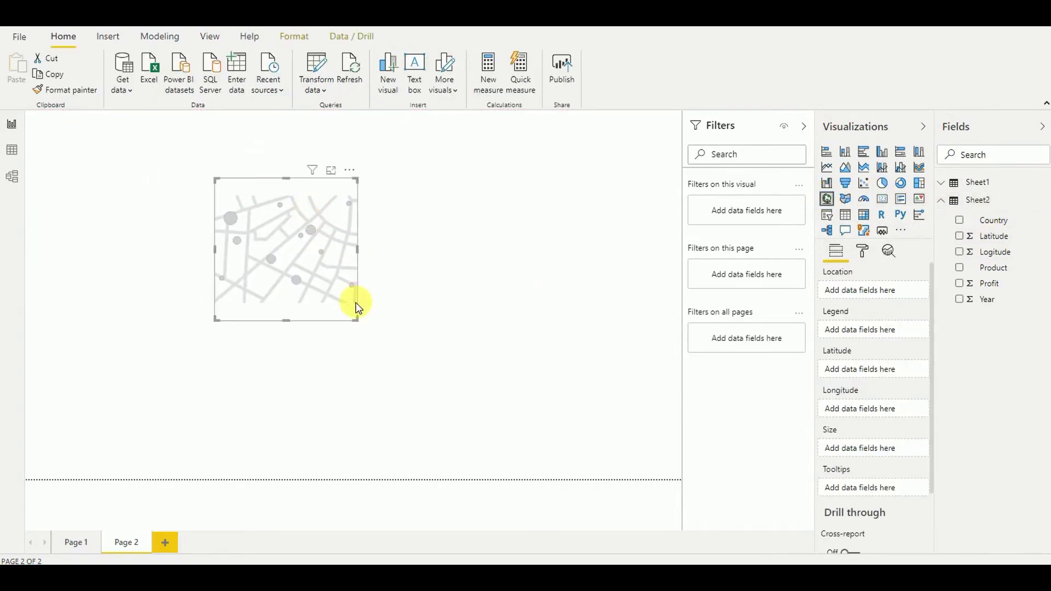
left_click_drag(359, 321, 603, 397)
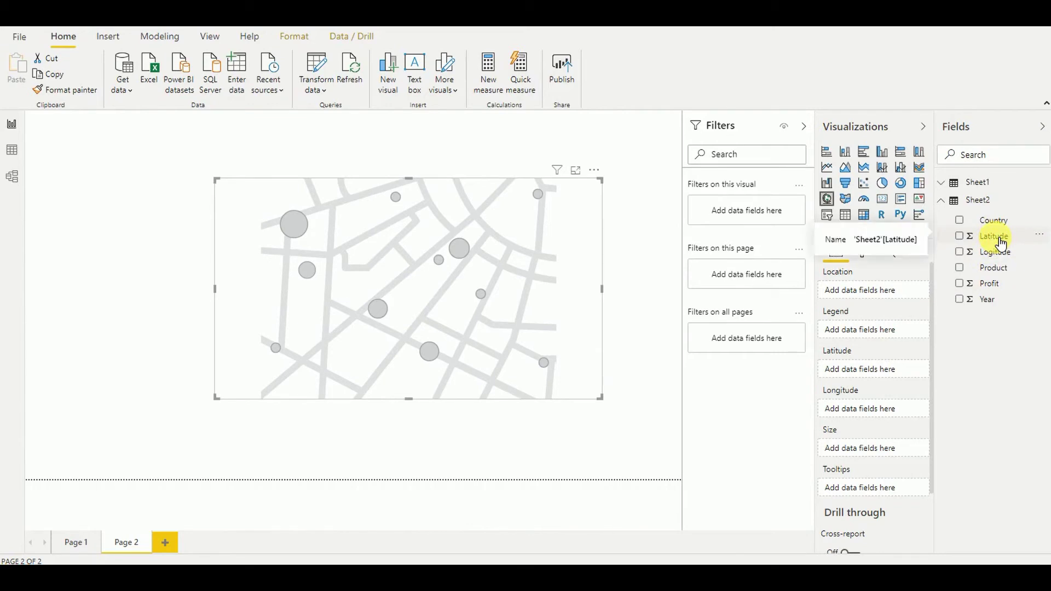
Step: Set the summarization of both Latitude and Logitude to Don't summarize
left_click(993, 237)
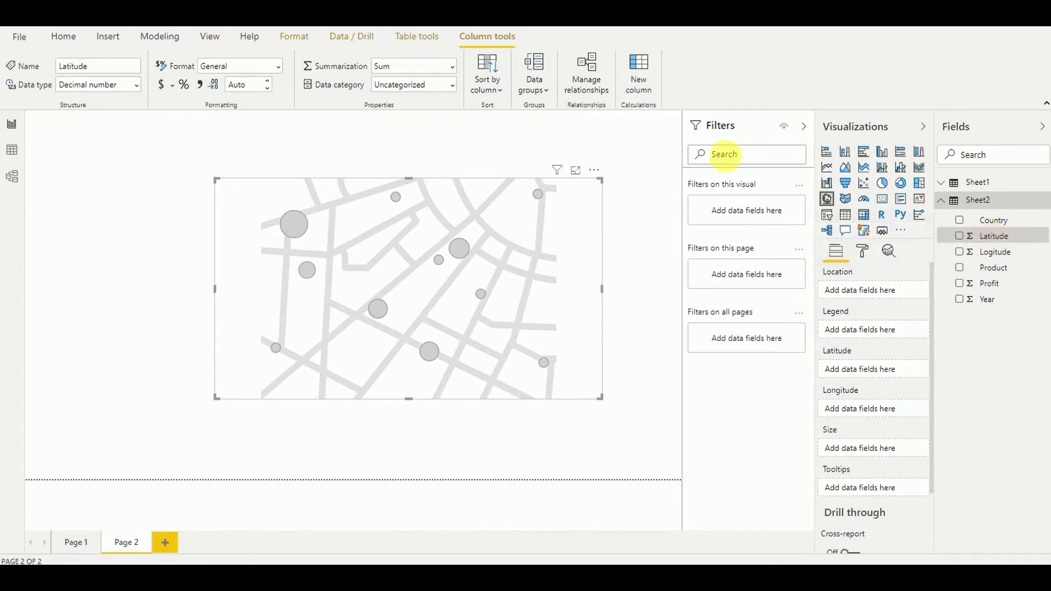
left_click(452, 66)
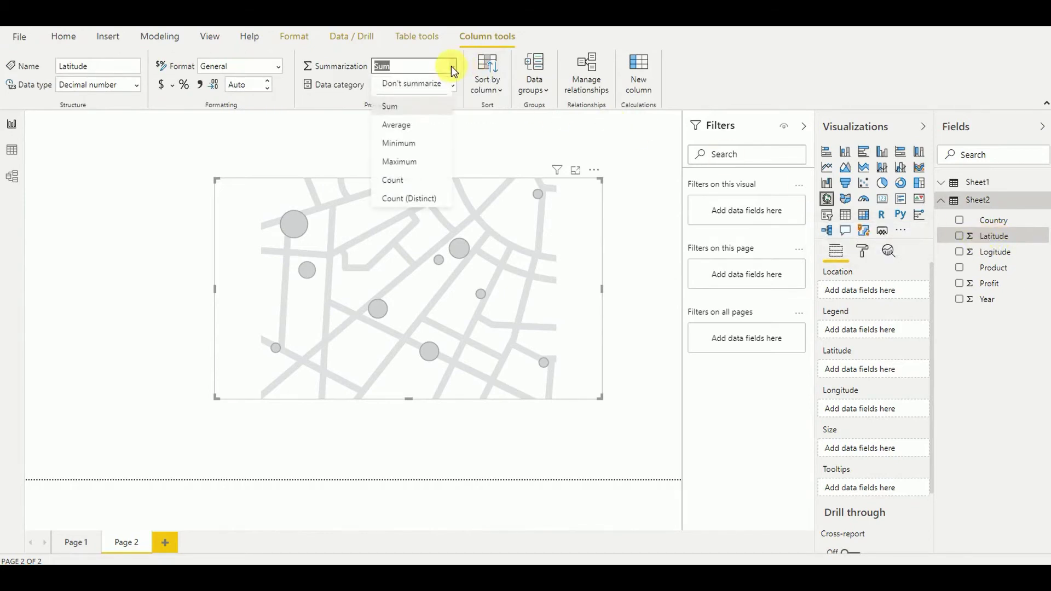
left_click(421, 67)
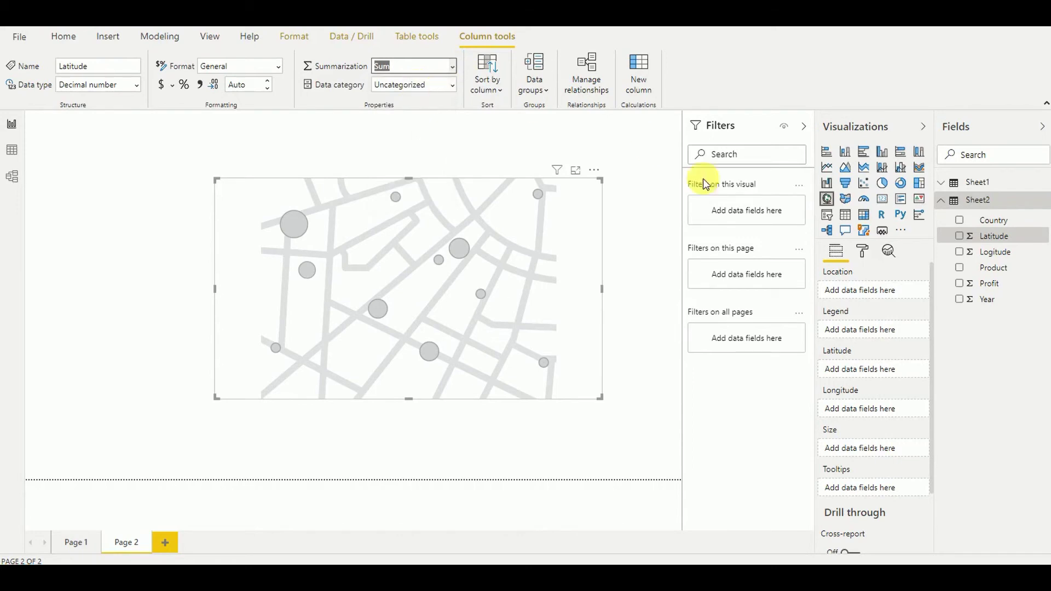
left_click(998, 254)
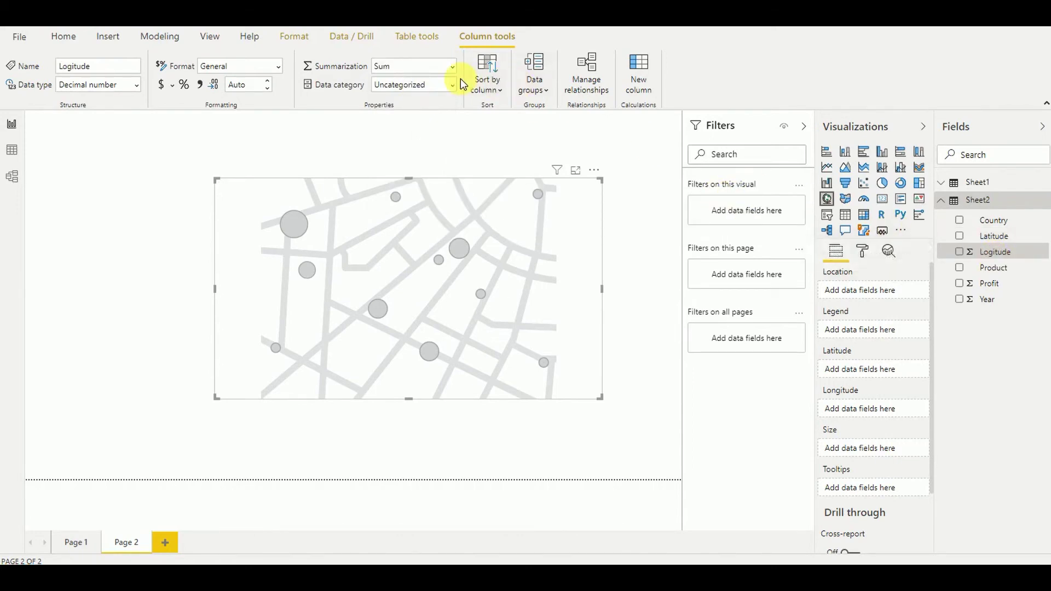
left_click(451, 69)
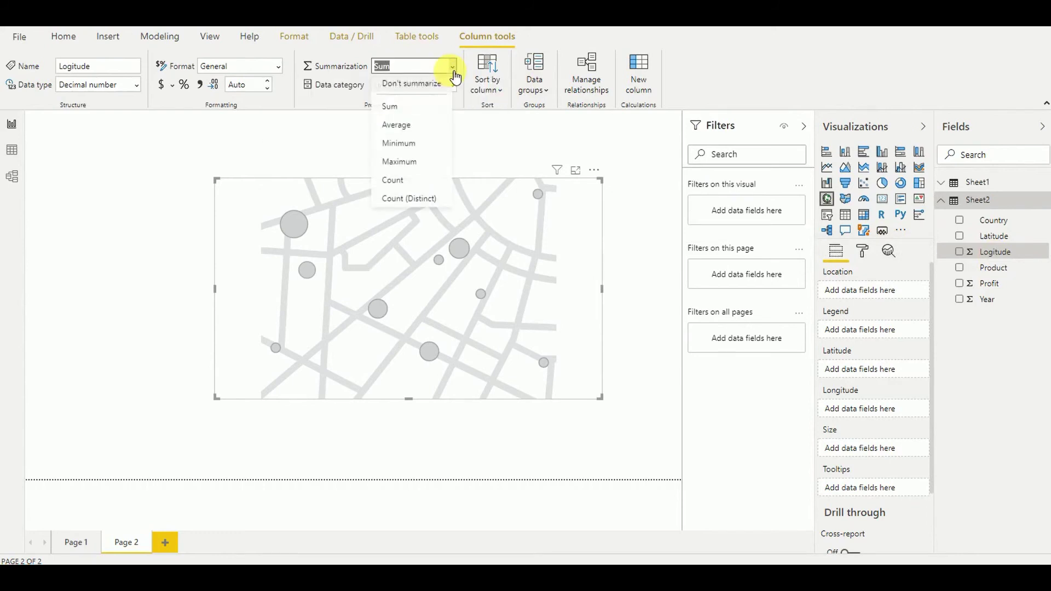
left_click(404, 103)
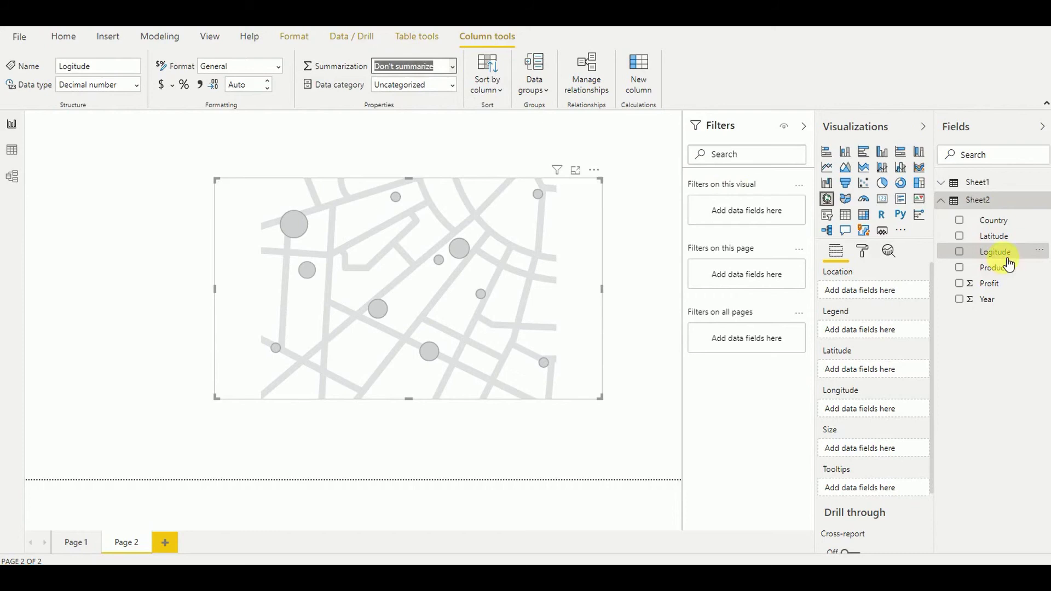
Step: Assign Latitude and Logitude to the map's coordinate wells and Profit to Size, then enlarge the map
left_click_drag(1008, 259, 894, 375)
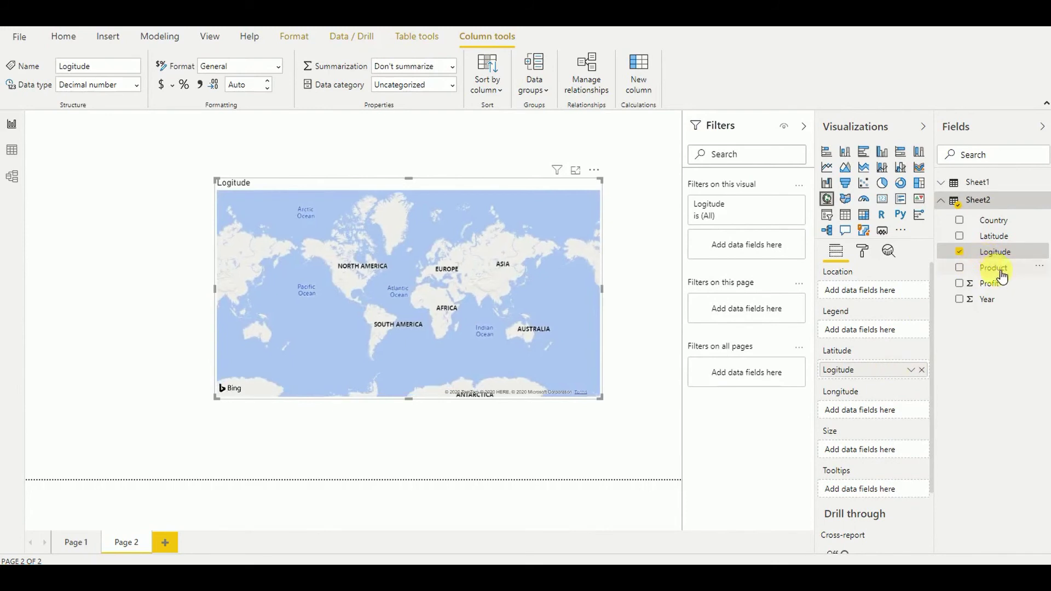
left_click(1001, 270)
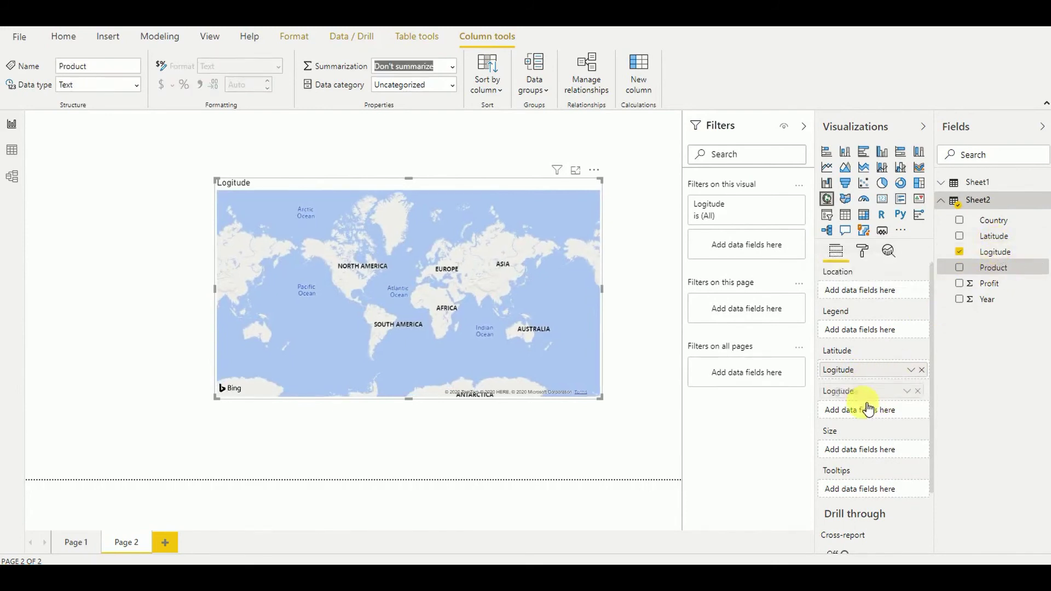
left_click_drag(868, 379, 866, 412)
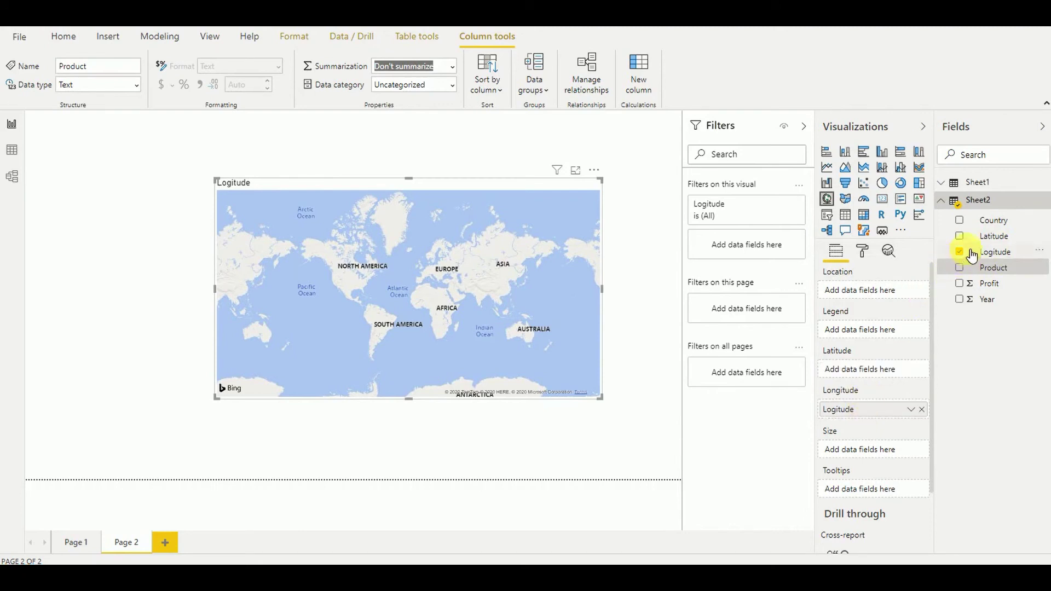
left_click_drag(988, 237, 859, 371)
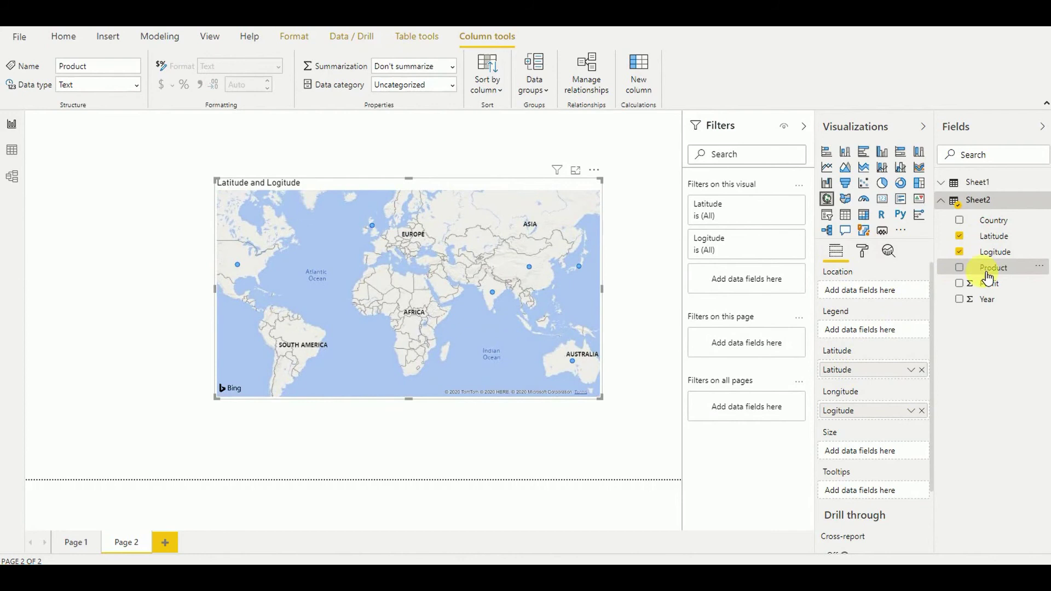
left_click_drag(989, 286, 870, 452)
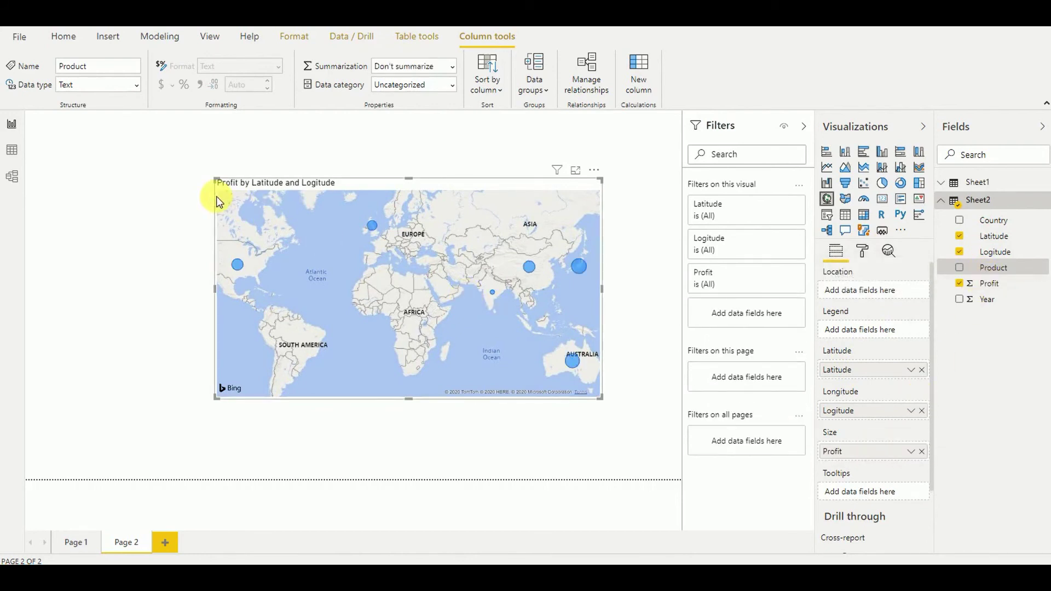
left_click_drag(220, 187, 95, 152)
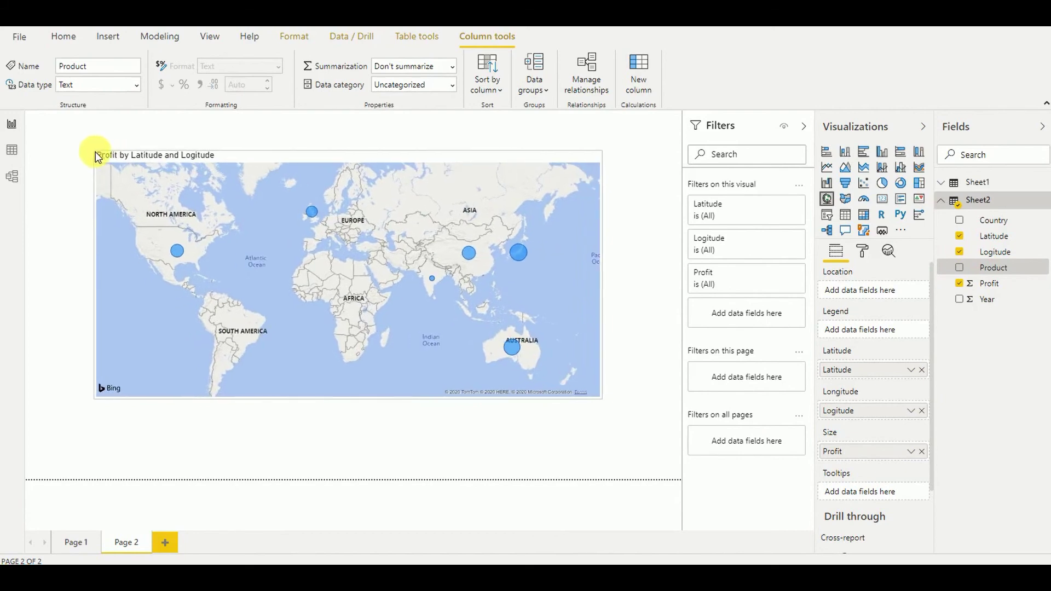
left_click_drag(601, 398, 619, 407)
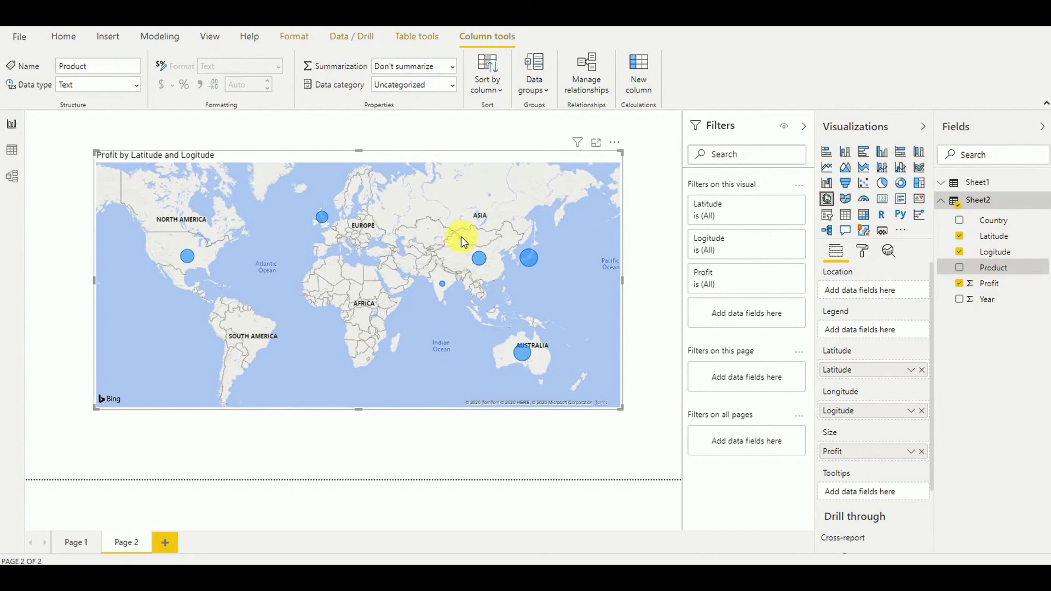
Step: Increase the map's bubble size from -10 to 26
left_click(861, 252)
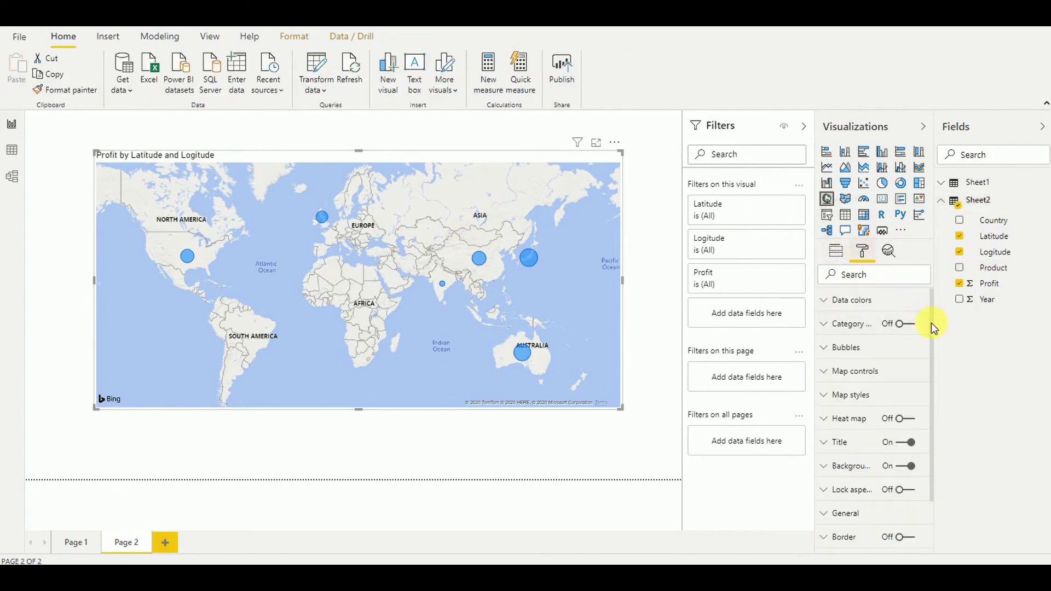
scroll(933, 328, "down", 1)
left_click(830, 344)
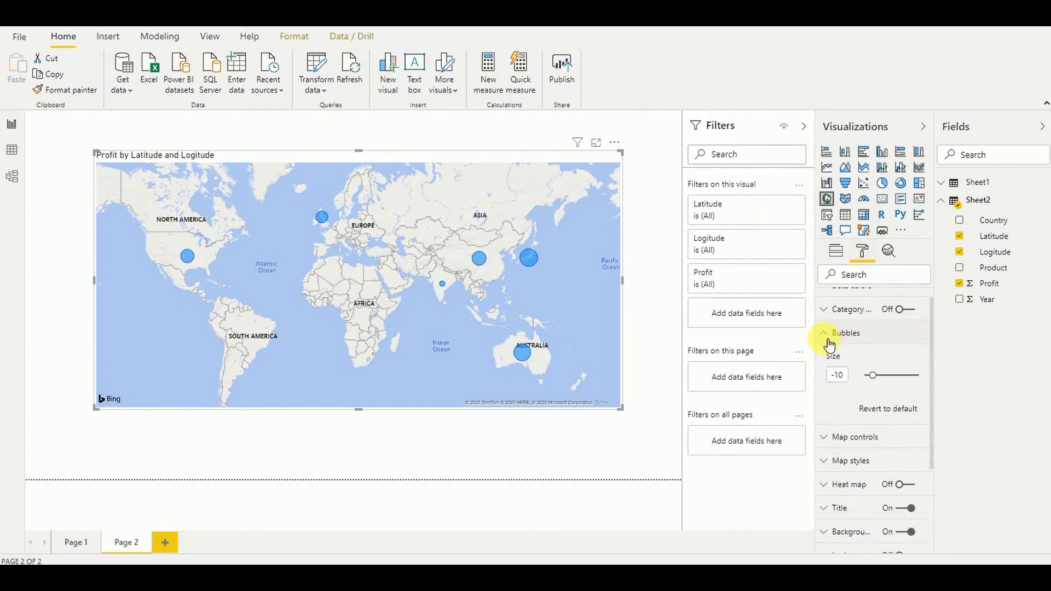
left_click_drag(872, 375, 888, 374)
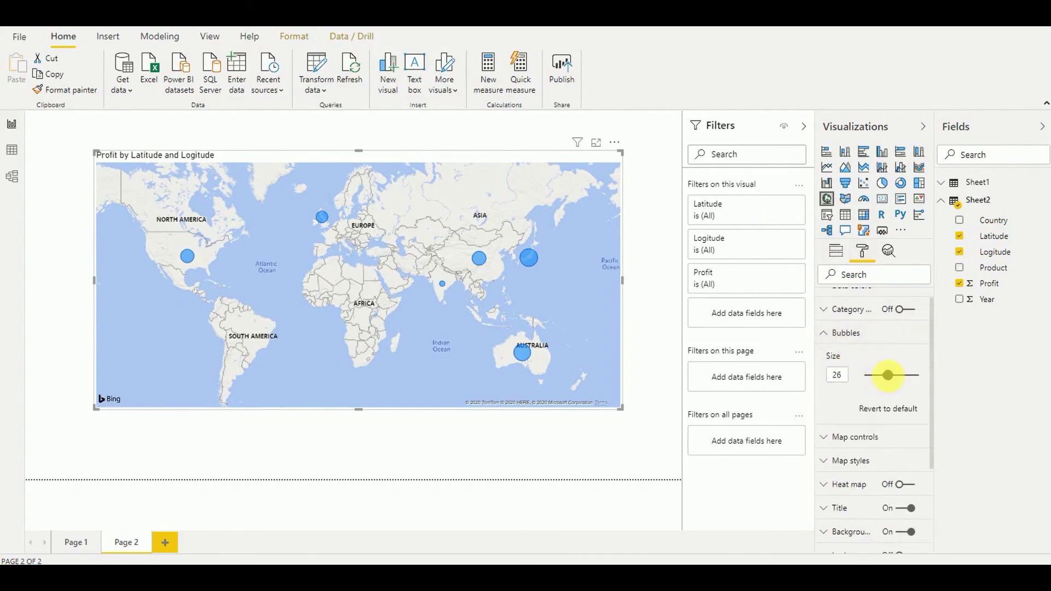
left_click(829, 338)
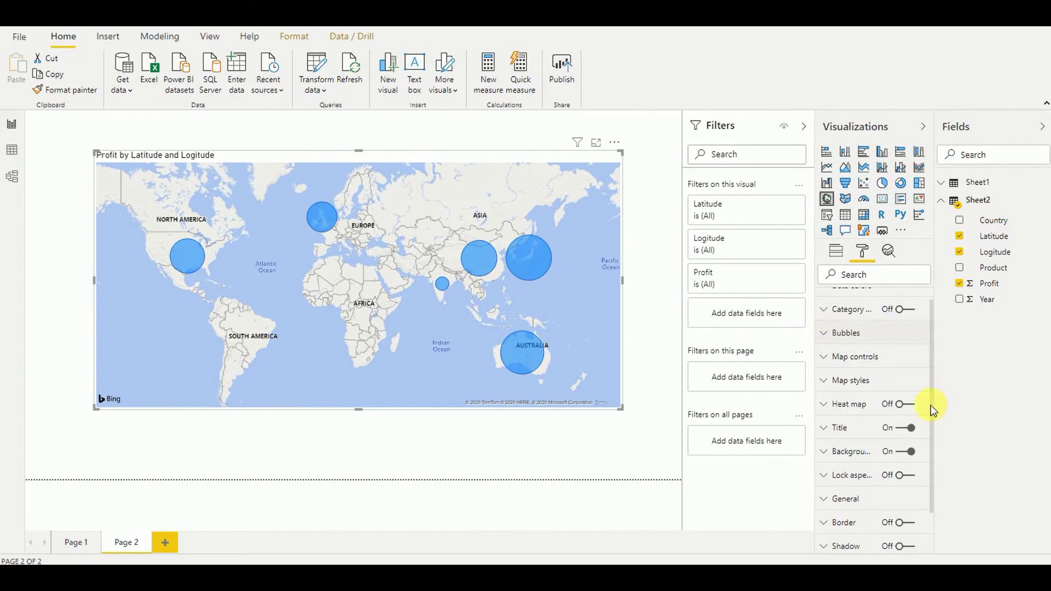
left_click_drag(930, 405, 938, 449)
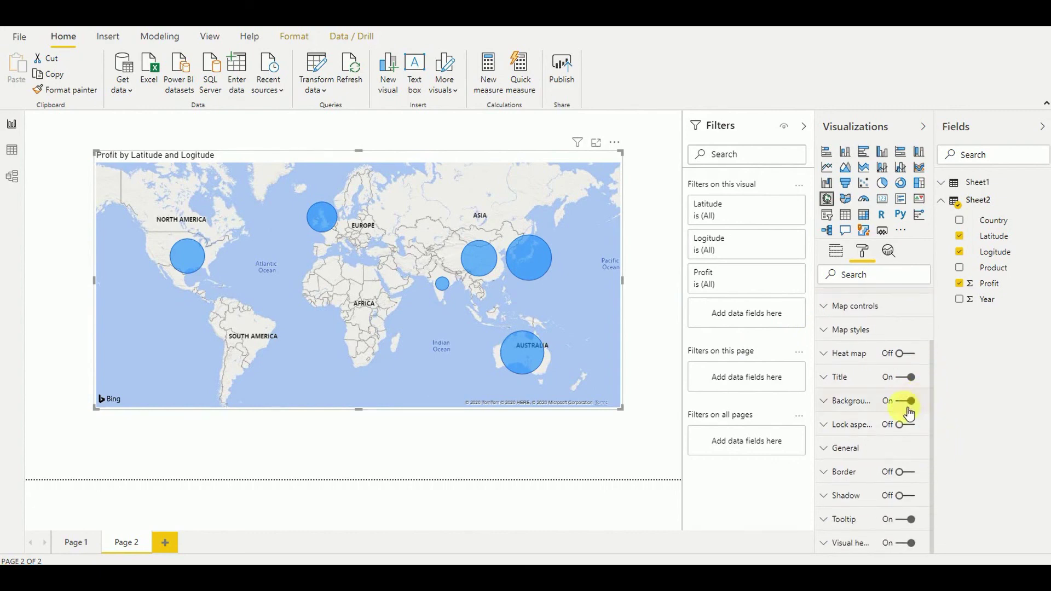
Step: Turn on the map's border and deselect the map
left_click(913, 472)
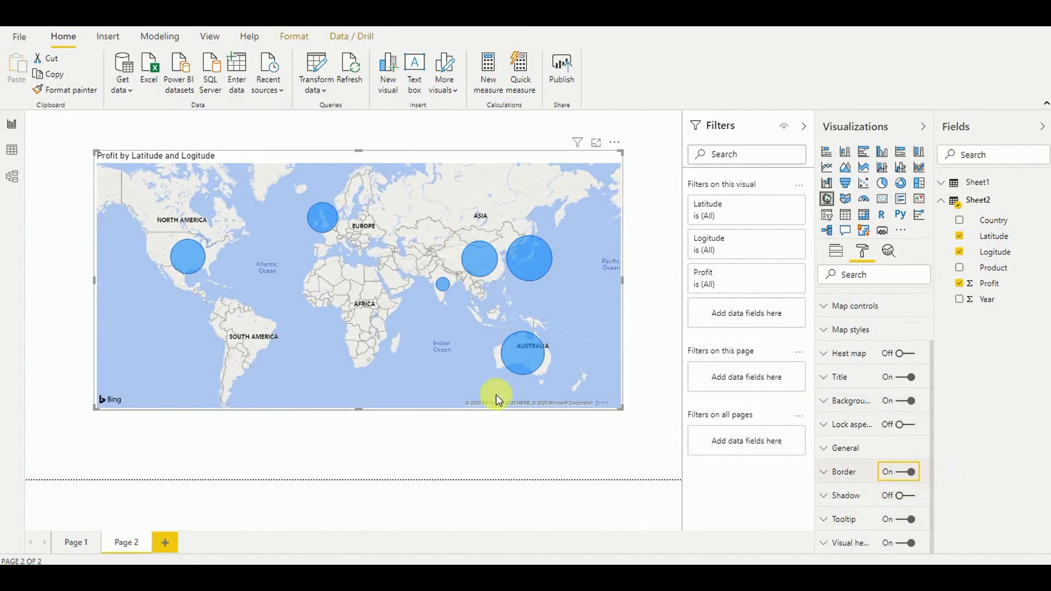
left_click(459, 449)
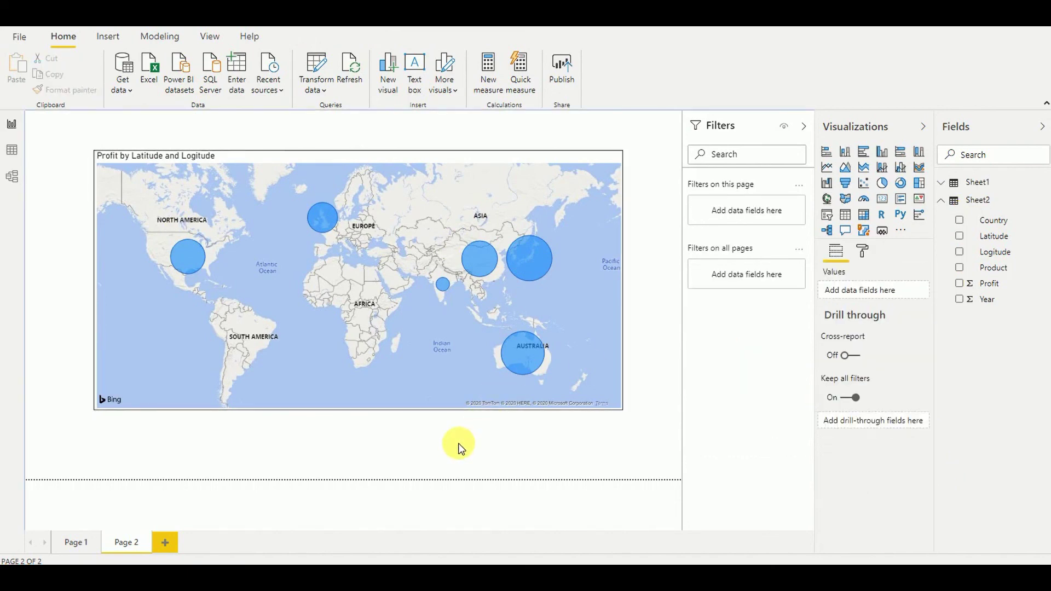